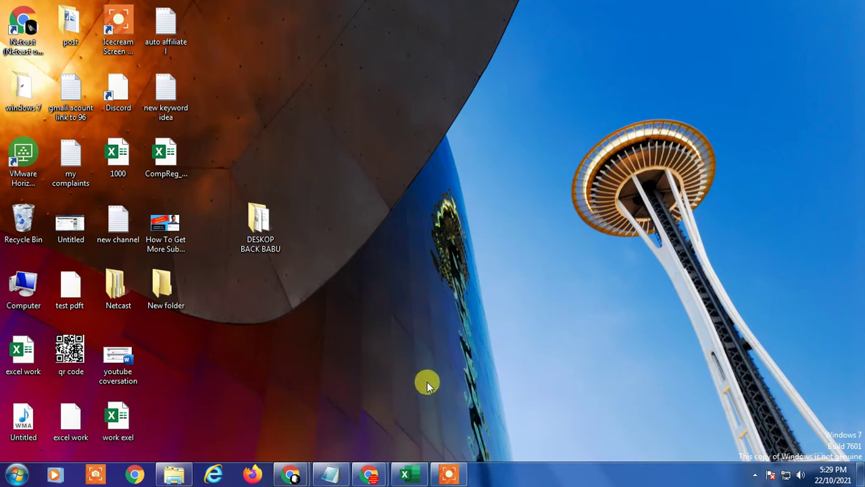
Switch to the browser window with the Gmail inbox and close the two Google Drive tabs
{"action": "key", "text": "alt+Tab"}
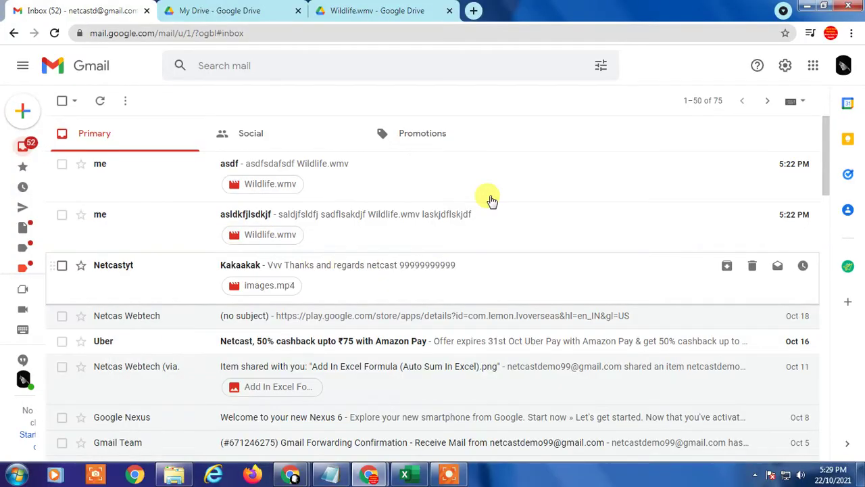
{"action": "left_click", "coordinate": [299, 10]}
{"action": "left_click", "coordinate": [300, 10]}
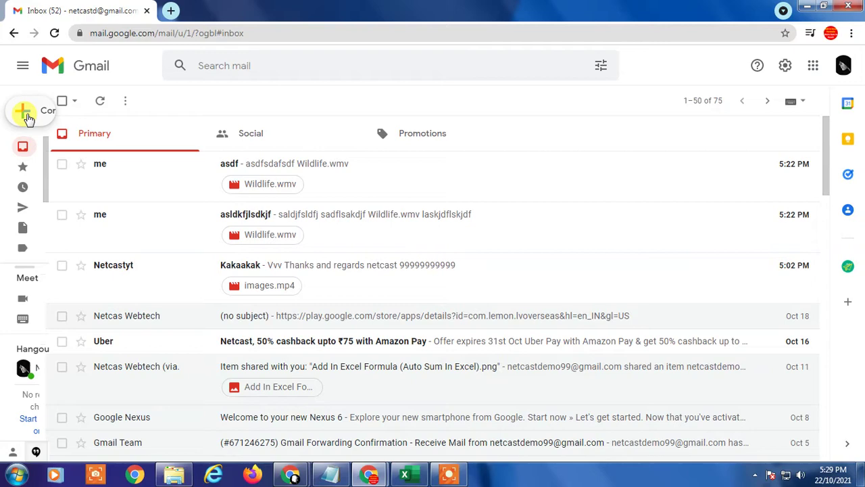
Try to attach the Wildlife.wmv sample video to a new Gmail message and cancel its upload
{"action": "left_click", "coordinate": [26, 115]}
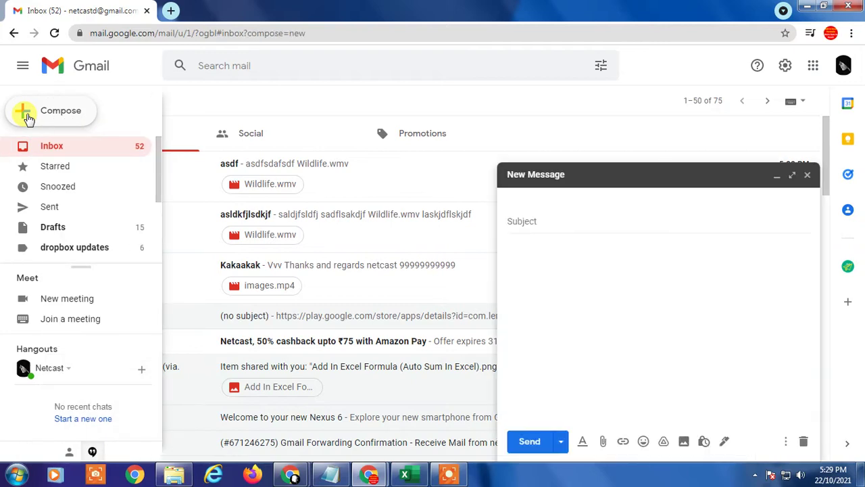
{"action": "left_click", "coordinate": [601, 443]}
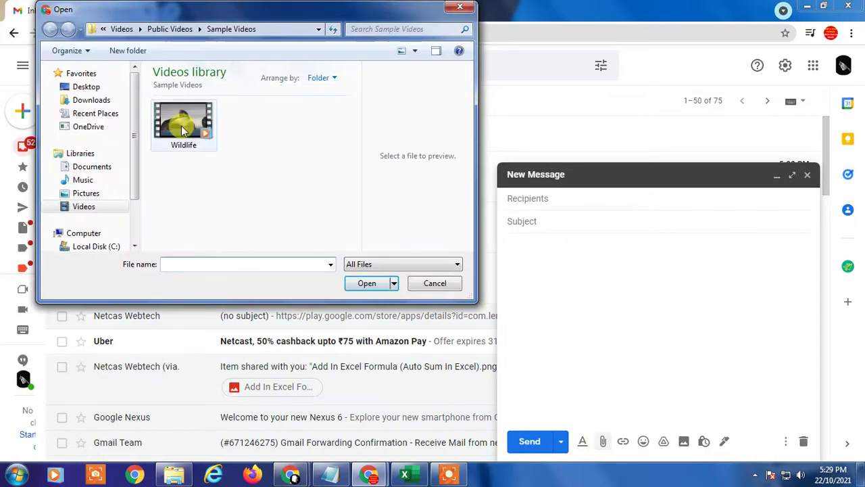
{"action": "double_click", "coordinate": [183, 129]}
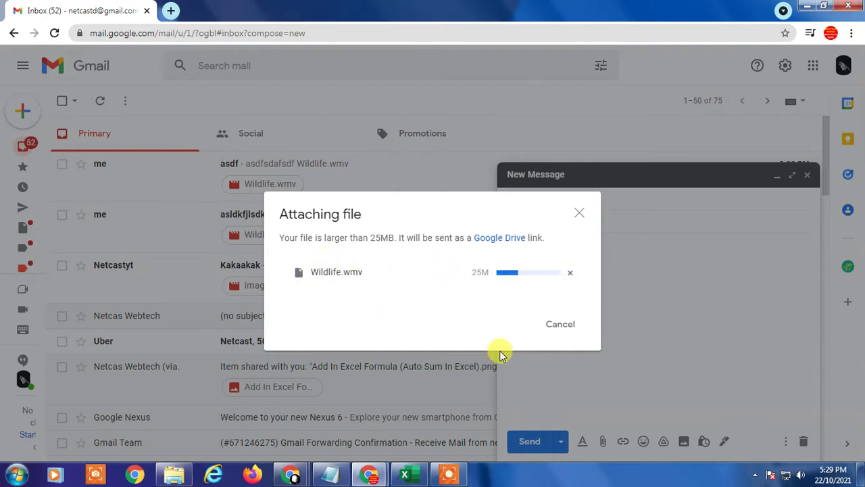
{"action": "left_click", "coordinate": [571, 276]}
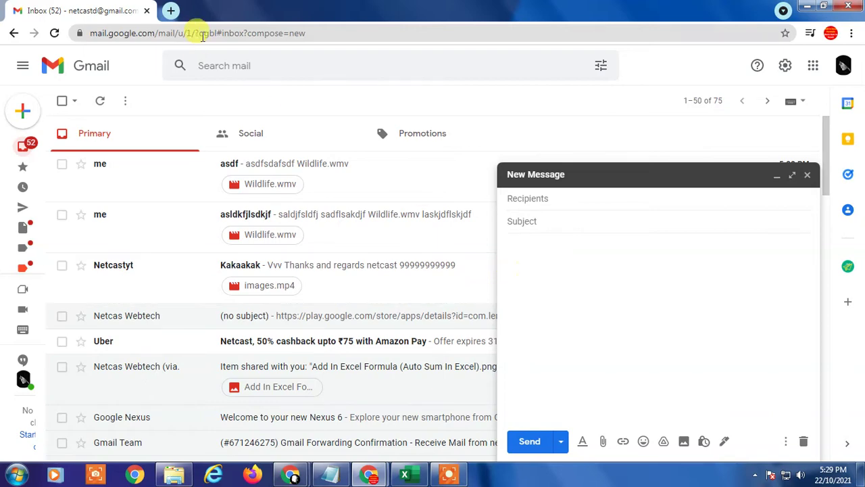
Open the WeTransfer site in a new tab, accepting its cookies and Terms of Service
{"action": "left_click", "coordinate": [170, 11]}
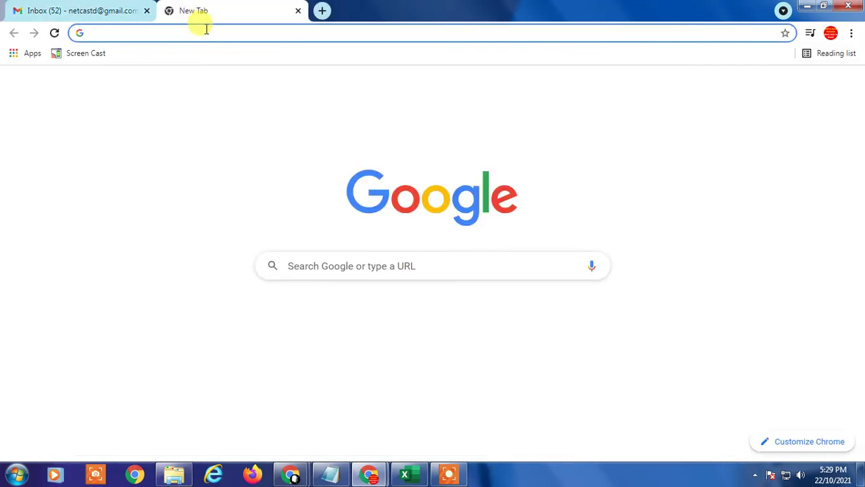
{"action": "type", "text": "wetra"}
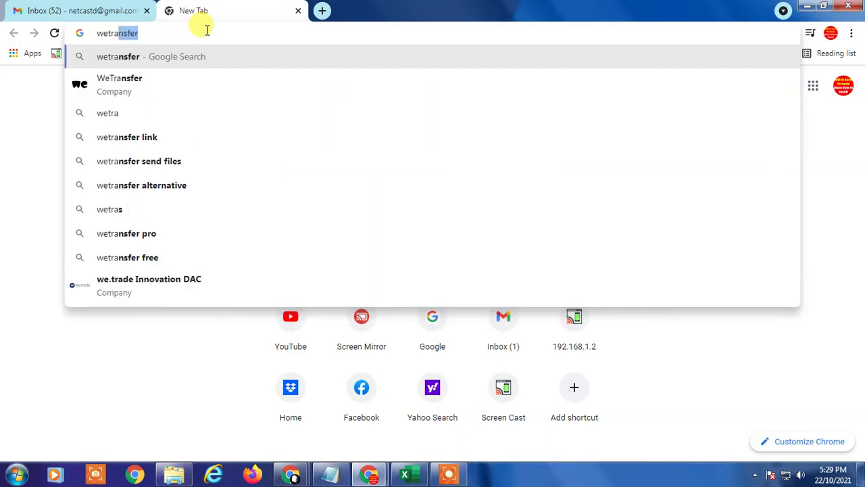
{"action": "left_click", "coordinate": [187, 59]}
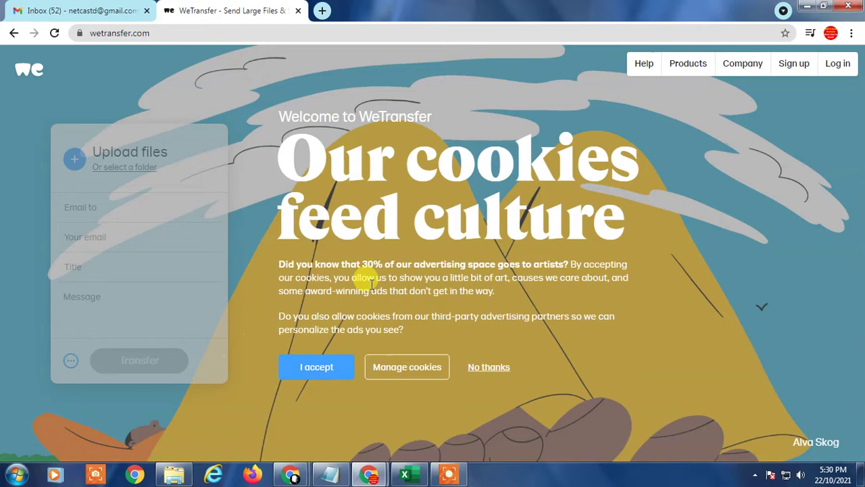
{"action": "left_click", "coordinate": [343, 362]}
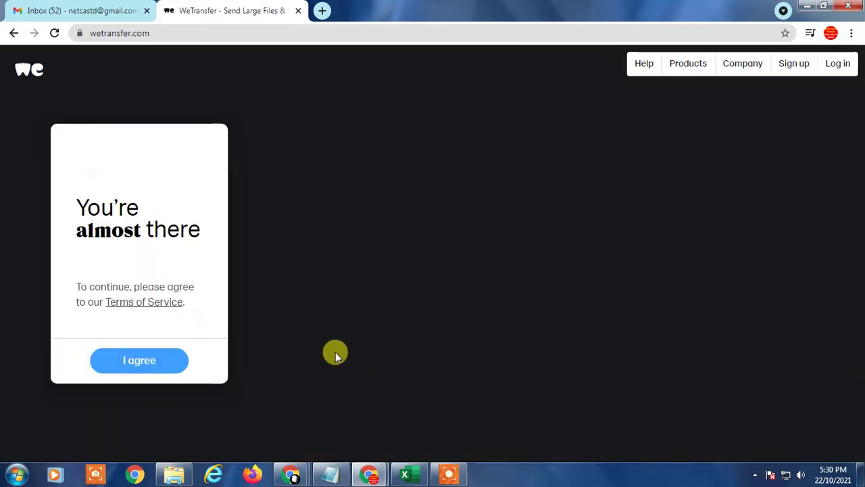
{"action": "left_click", "coordinate": [135, 362]}
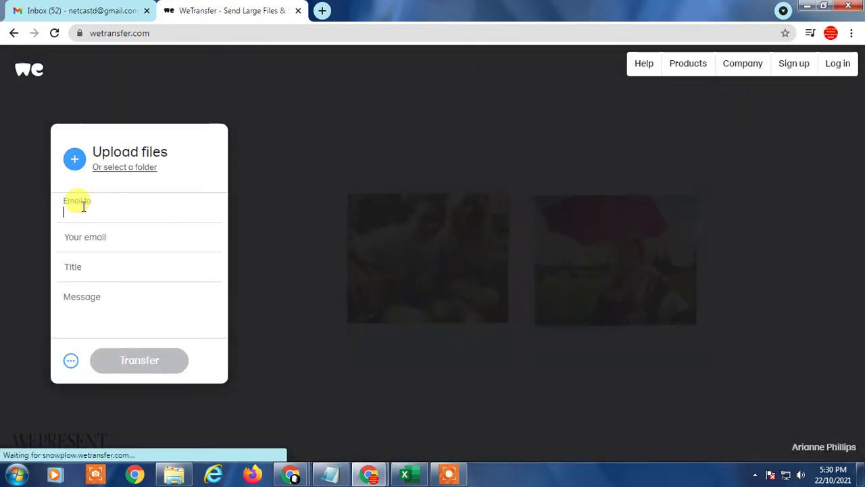
{"action": "left_click", "coordinate": [98, 206]}
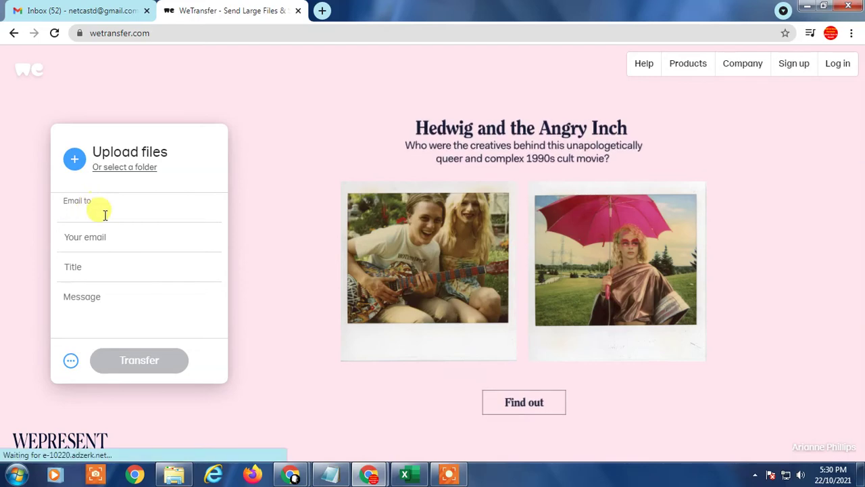
{"action": "left_click", "coordinate": [73, 8]}
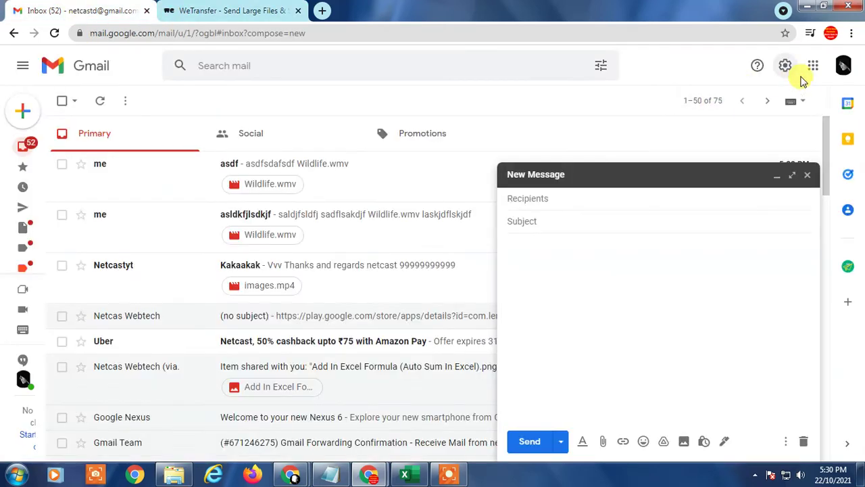
{"action": "left_click", "coordinate": [844, 67]}
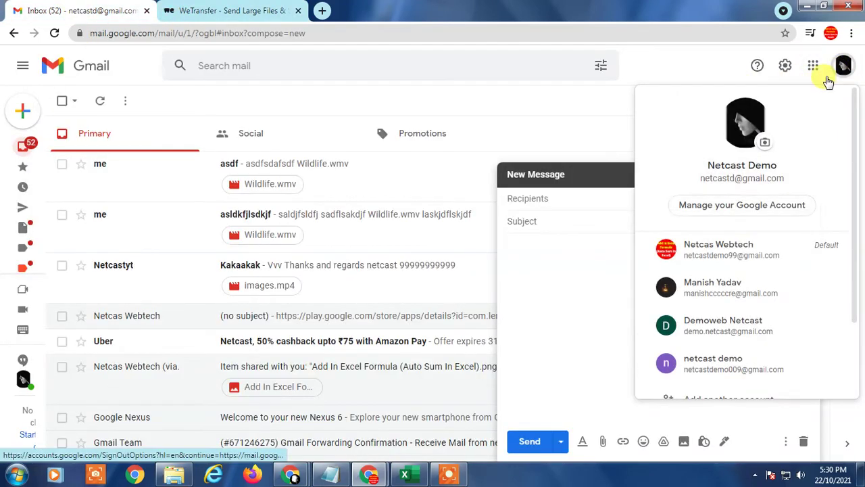
{"action": "right_click", "coordinate": [719, 261]}
{"action": "left_click", "coordinate": [744, 256]}
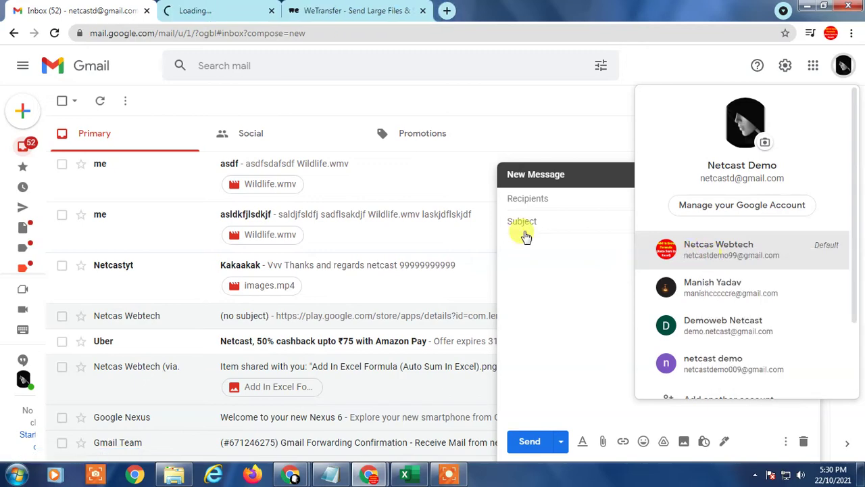
{"action": "left_click", "coordinate": [230, 11]}
{"action": "left_click", "coordinate": [71, 12]}
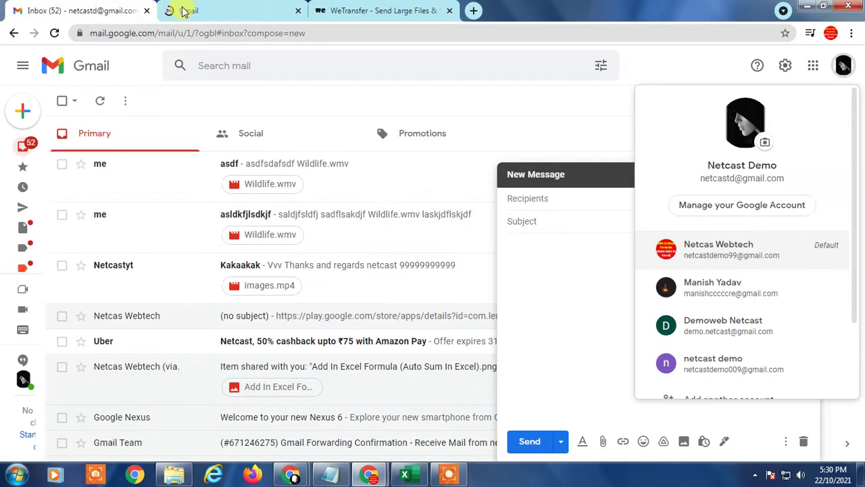
{"action": "left_click", "coordinate": [169, 10]}
{"action": "left_click", "coordinate": [105, 15]}
{"action": "left_click", "coordinate": [216, 10]}
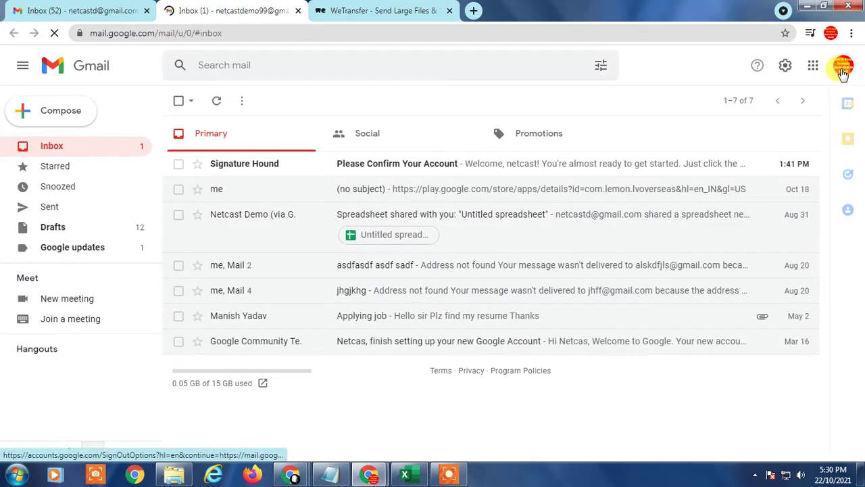
Copy the default Google account's email address and enter it as the recipient on the WeTransfer form
{"action": "left_click", "coordinate": [840, 74]}
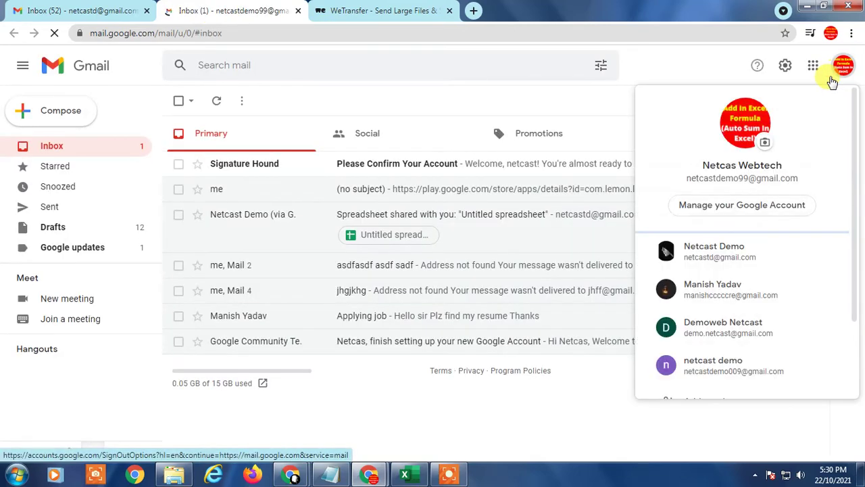
{"action": "key", "text": "Escape"}
{"action": "left_click", "coordinate": [685, 188]}
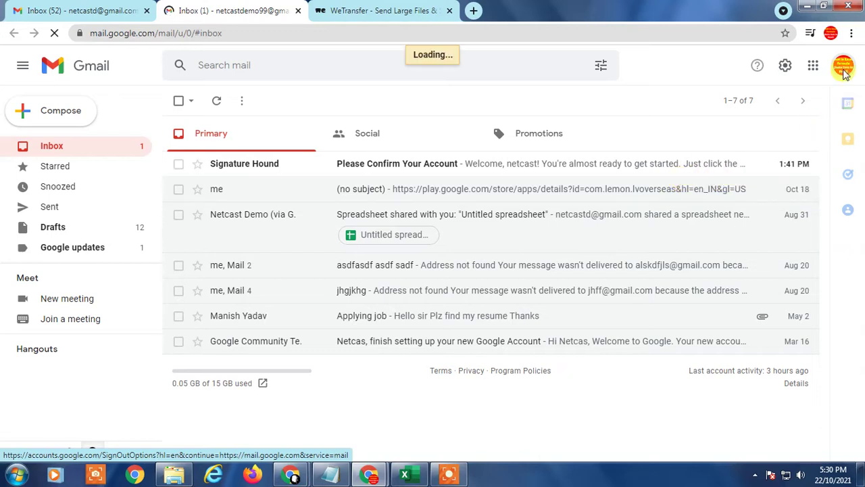
{"action": "left_click", "coordinate": [843, 67]}
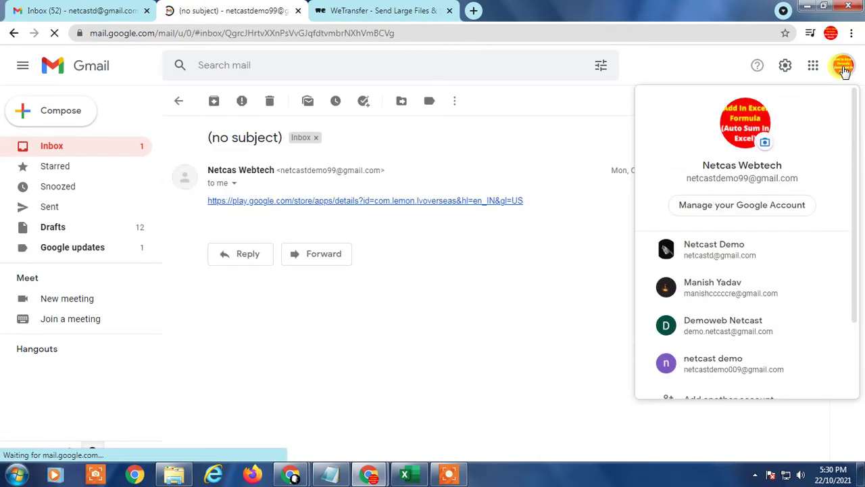
{"action": "triple_click", "coordinate": [693, 179]}
{"action": "key", "text": "ctrl+c"}
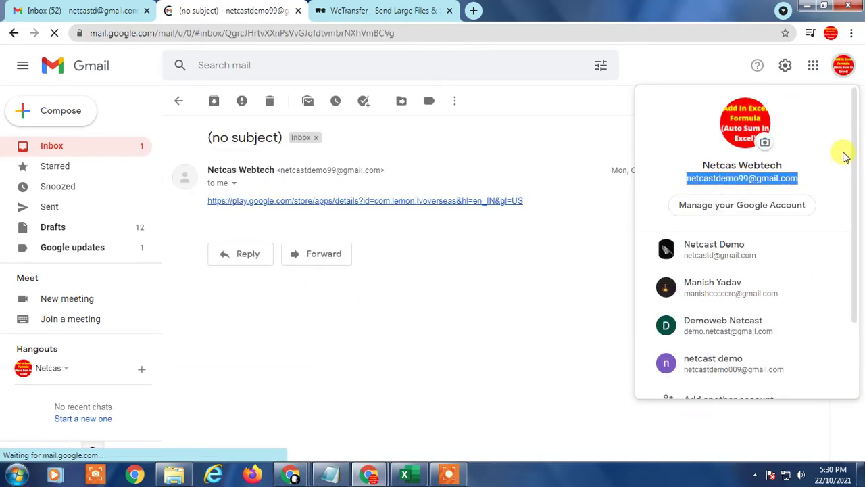
{"action": "key", "text": "Escape"}
{"action": "left_click", "coordinate": [843, 71]}
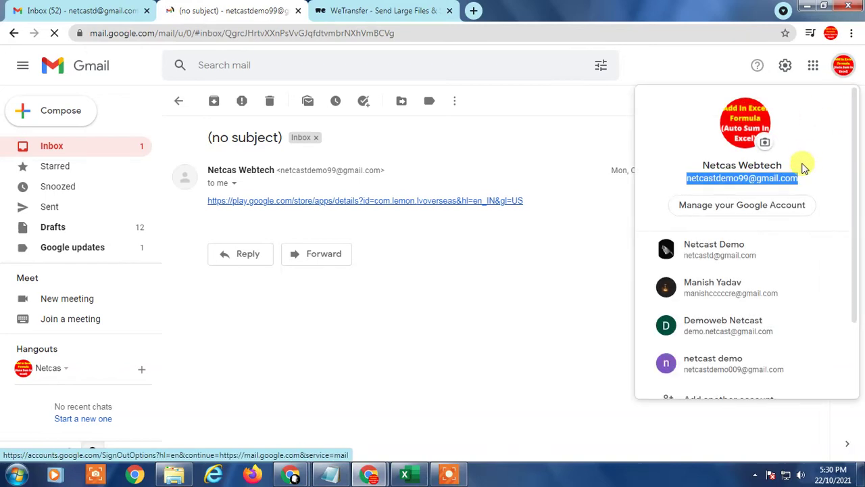
{"action": "key", "text": "ctrl+Tab"}
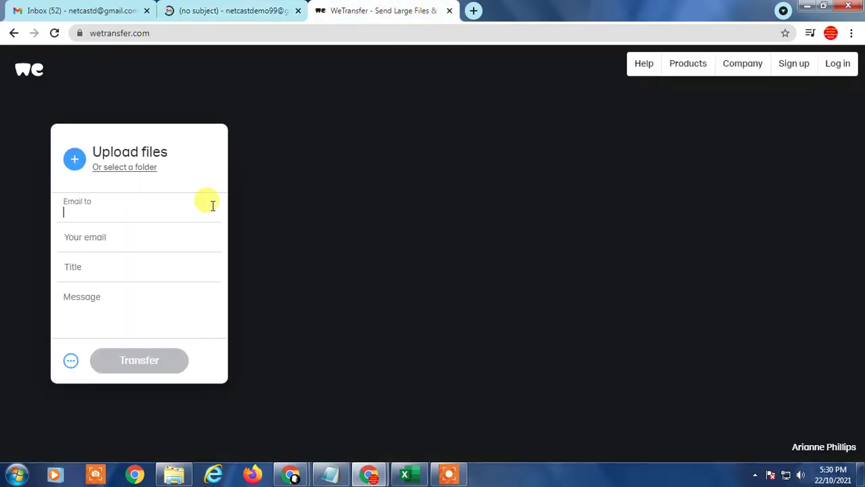
{"action": "key", "text": "ctrl+v"}
Select the first Gmail account's email address and fill in the sender's email on the WeTransfer form
{"action": "left_click", "coordinate": [83, 241]}
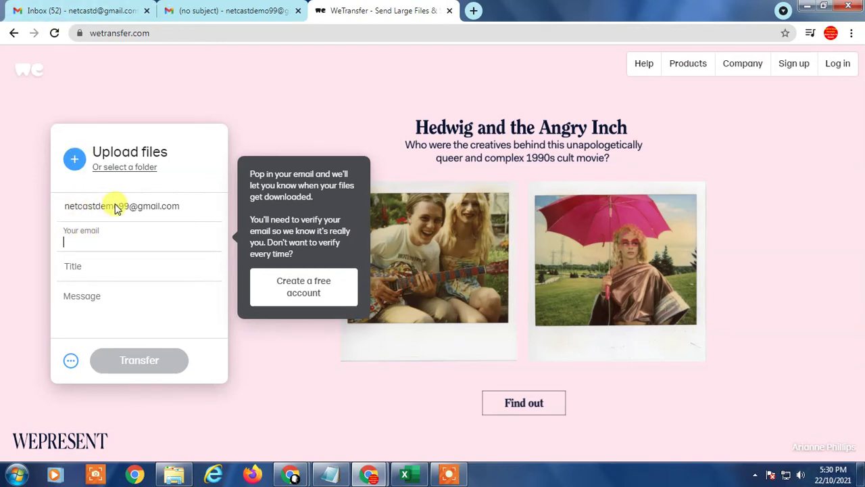
{"action": "left_click", "coordinate": [61, 10]}
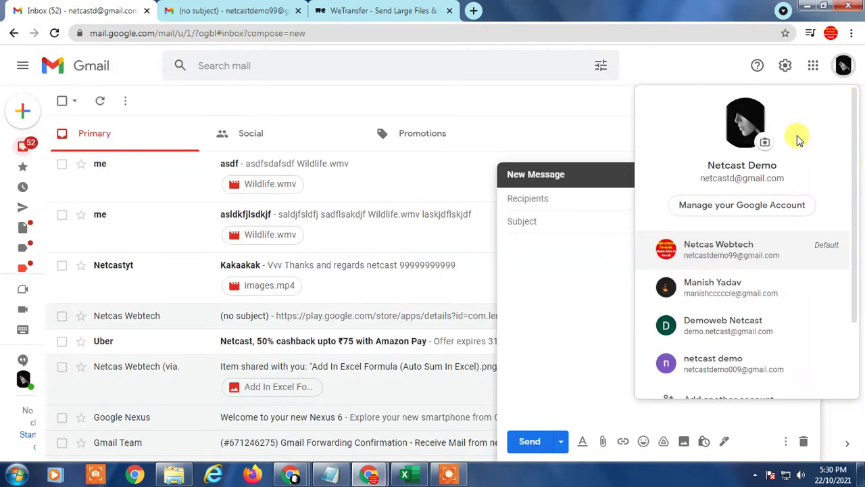
{"action": "left_click_drag", "start_coordinate": [699, 178], "coordinate": [775, 180]}
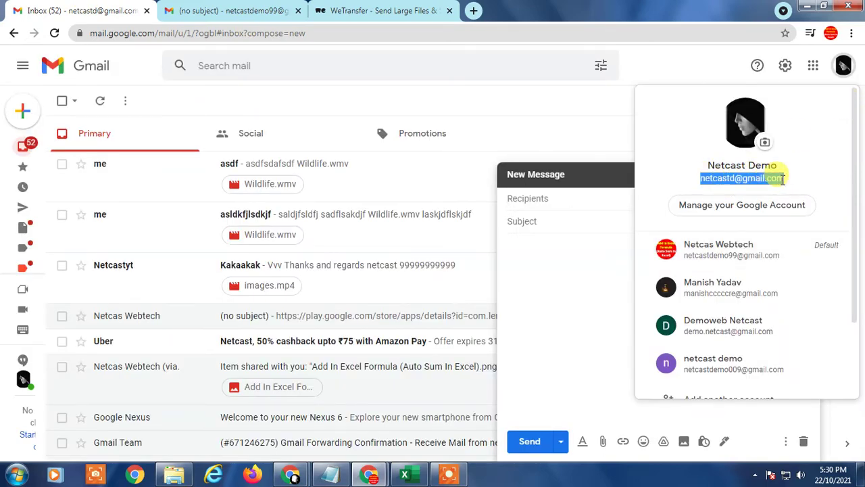
{"action": "left_click", "coordinate": [331, 10]}
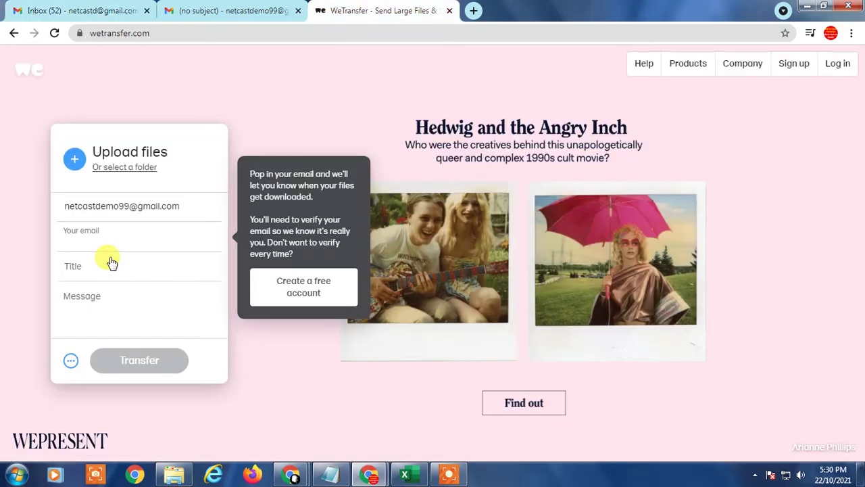
{"action": "key", "text": "ctrl+v"}
Set the transfer's title to "asdfsadfsdf" and its message to "asdfasdfsdf"
{"action": "left_click", "coordinate": [131, 267]}
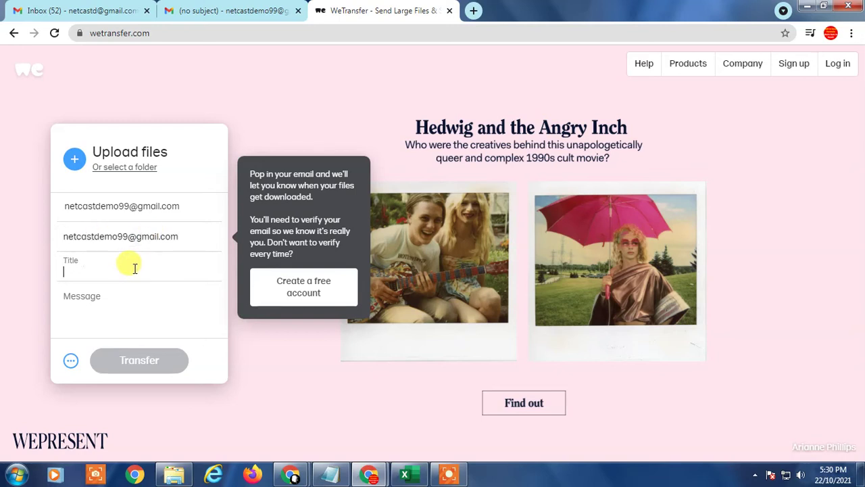
{"action": "type", "text": "asdfsadfsdf"}
{"action": "left_click", "coordinate": [135, 300]}
{"action": "type", "text": "asdfasdfsdf"}
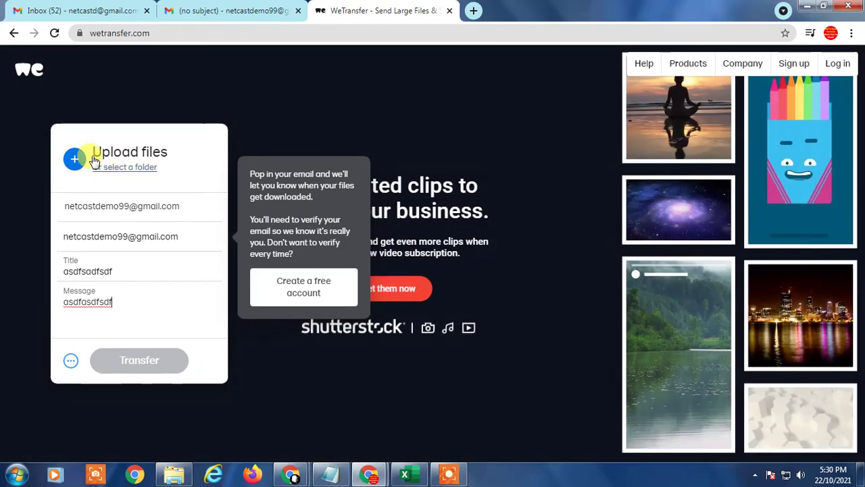
Add the Wildlife.wmv sample video to the transfer and send it, retrying once
{"action": "left_click", "coordinate": [83, 164]}
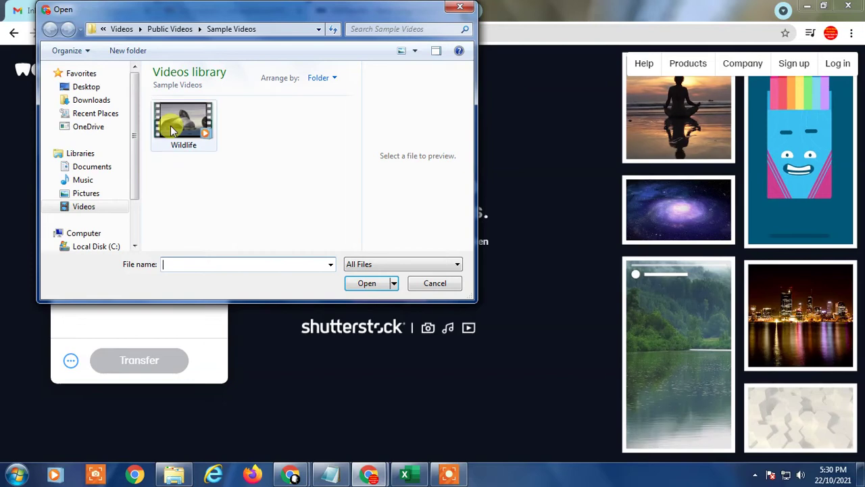
{"action": "double_click", "coordinate": [172, 129]}
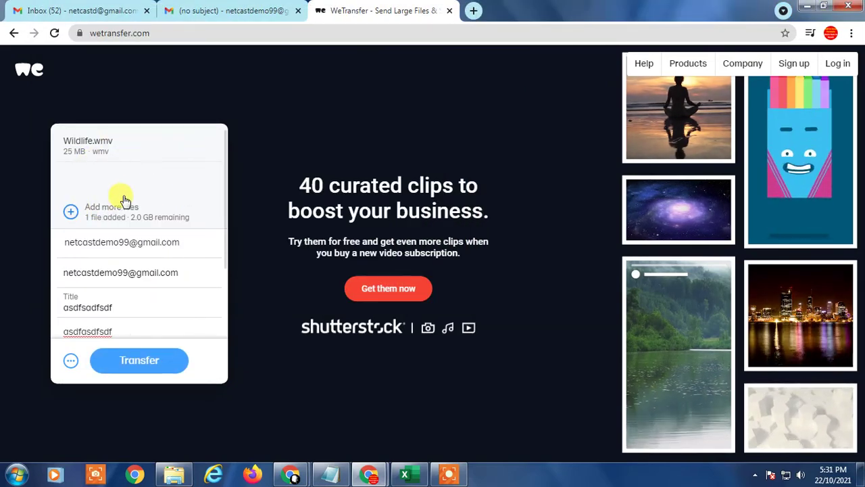
{"action": "left_click", "coordinate": [137, 362]}
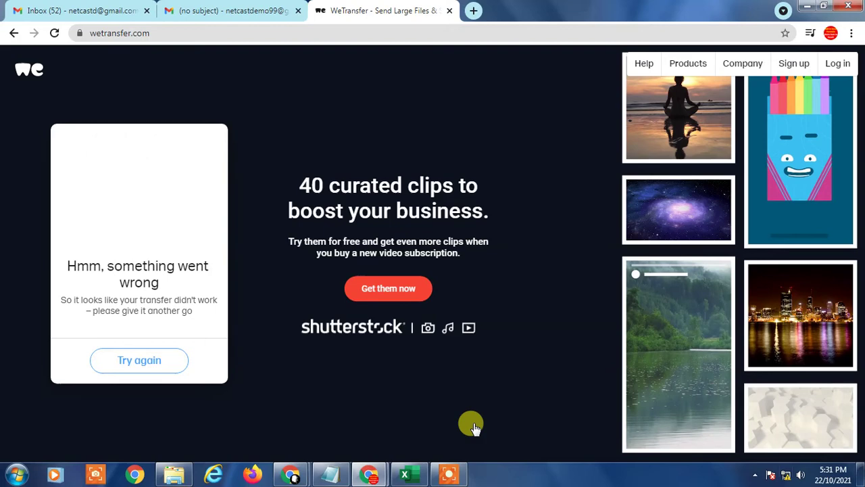
{"action": "left_click", "coordinate": [140, 360]}
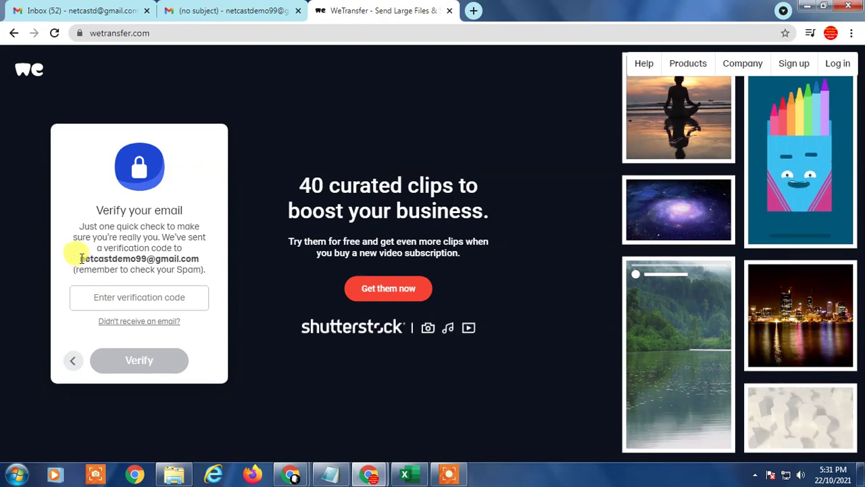
Open the WeTransfer verification email in the sender's Gmail inbox and copy the verification code
{"action": "left_click_drag", "start_coordinate": [81, 258], "coordinate": [200, 259]}
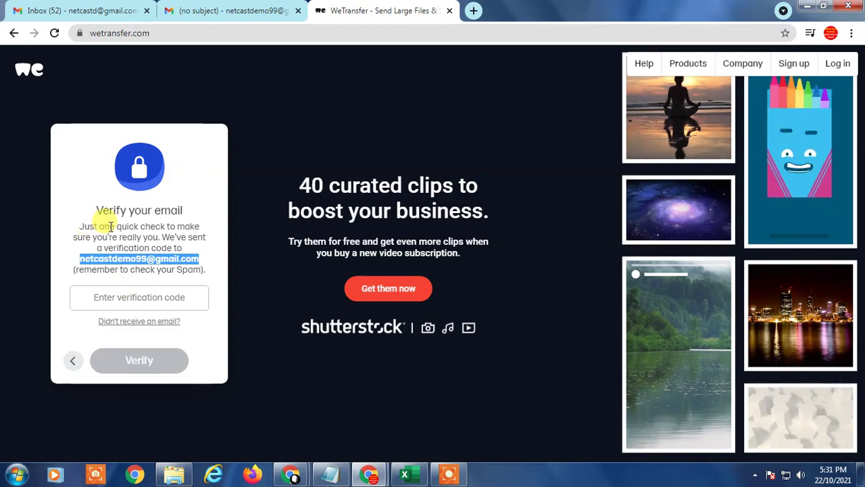
{"action": "left_click", "coordinate": [230, 10]}
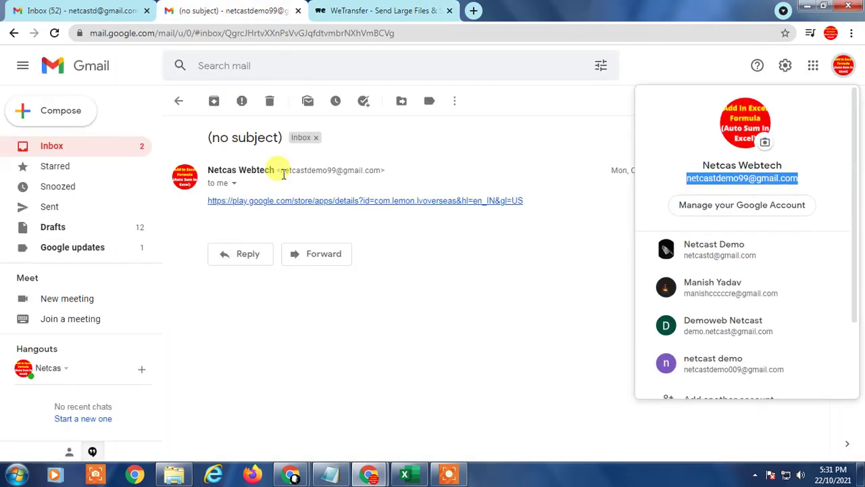
{"action": "left_click", "coordinate": [53, 146]}
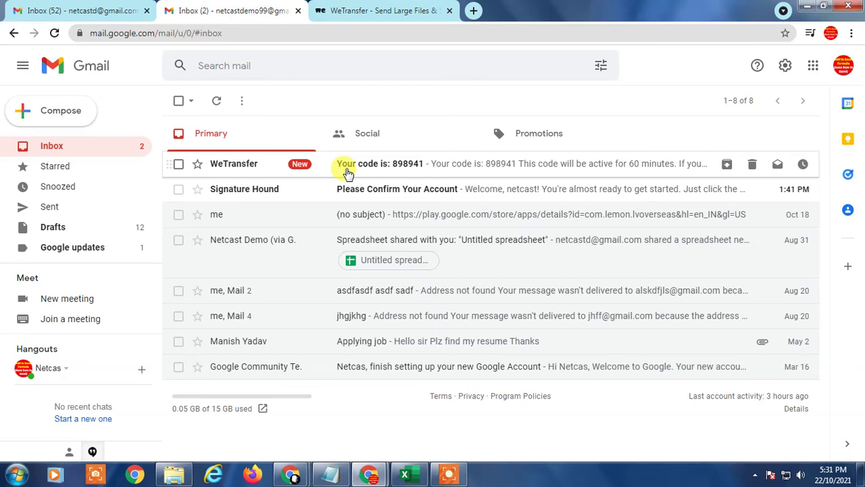
{"action": "left_click", "coordinate": [595, 164]}
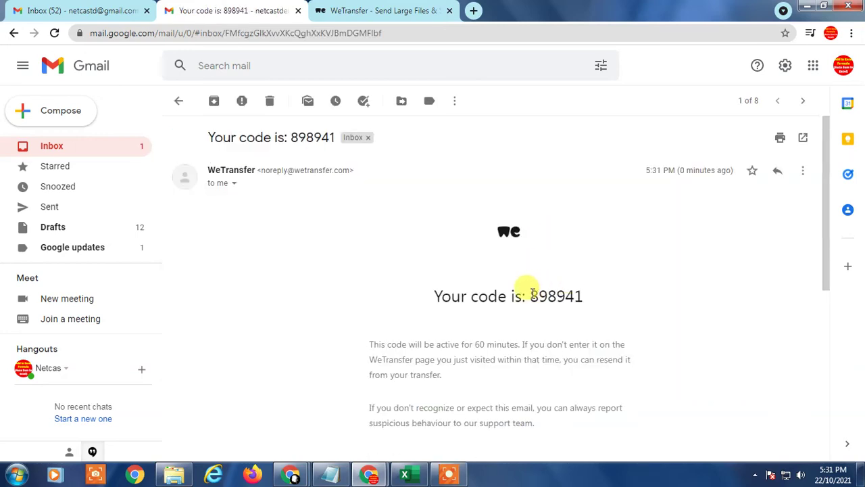
{"action": "left_click_drag", "start_coordinate": [534, 293], "coordinate": [624, 293]}
{"action": "key", "text": "ctrl+c"}
Enter the copied verification code in WeTransfer's email verification form and verify it to start the transfer
{"action": "left_click", "coordinate": [111, 9]}
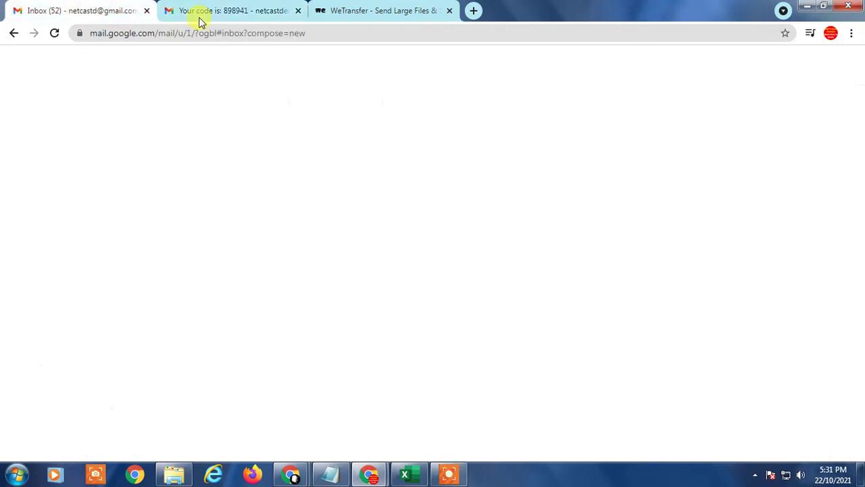
{"action": "left_click", "coordinate": [376, 11]}
{"action": "left_click", "coordinate": [125, 287]}
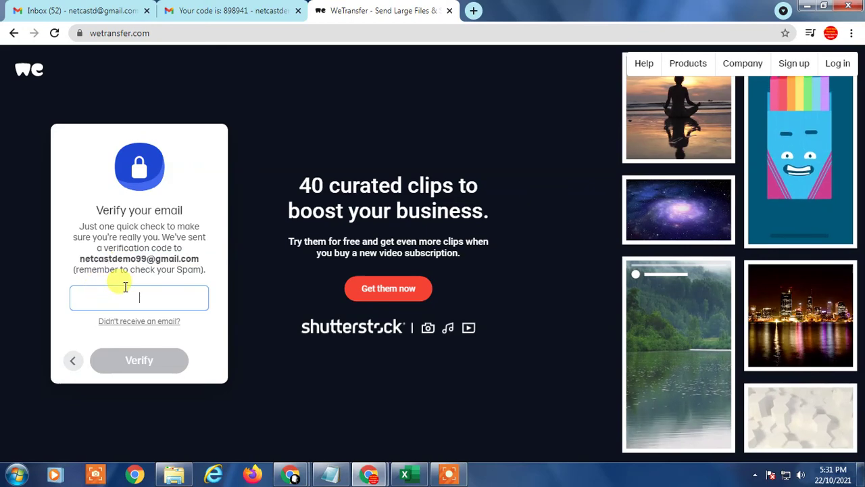
{"action": "key", "text": "ctrl+v"}
{"action": "left_click", "coordinate": [144, 365]}
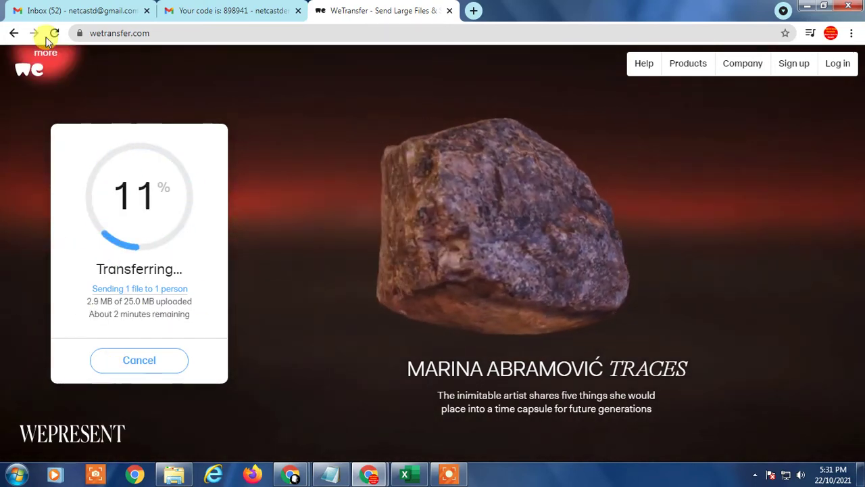
Return to the WeTransfer code email in Gmail while the file uploads, and show the desktop
{"action": "left_click", "coordinate": [75, 10]}
{"action": "left_click", "coordinate": [228, 10]}
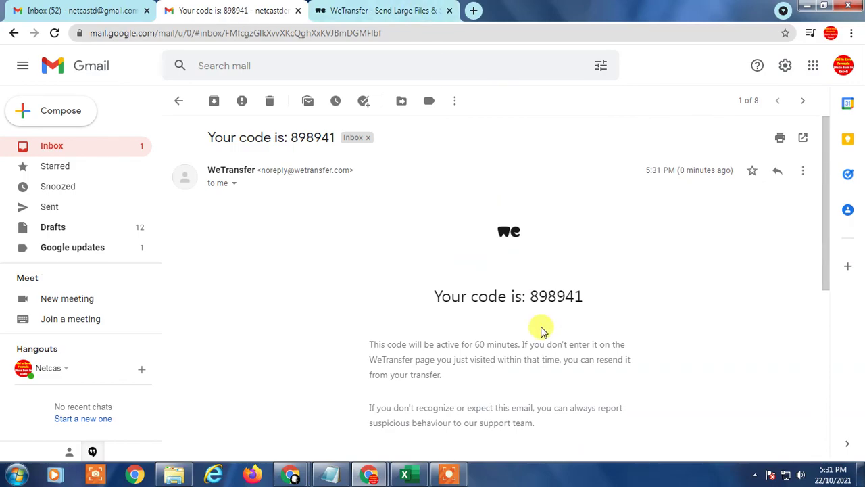
{"action": "key", "text": "super+d"}
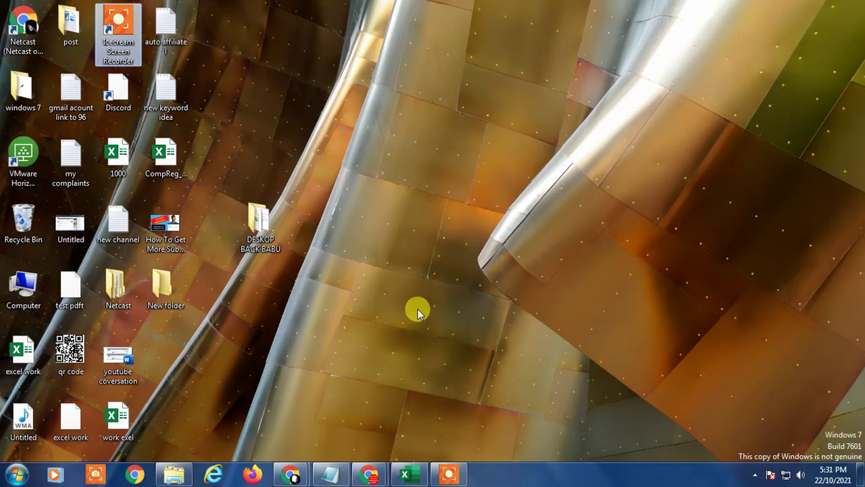